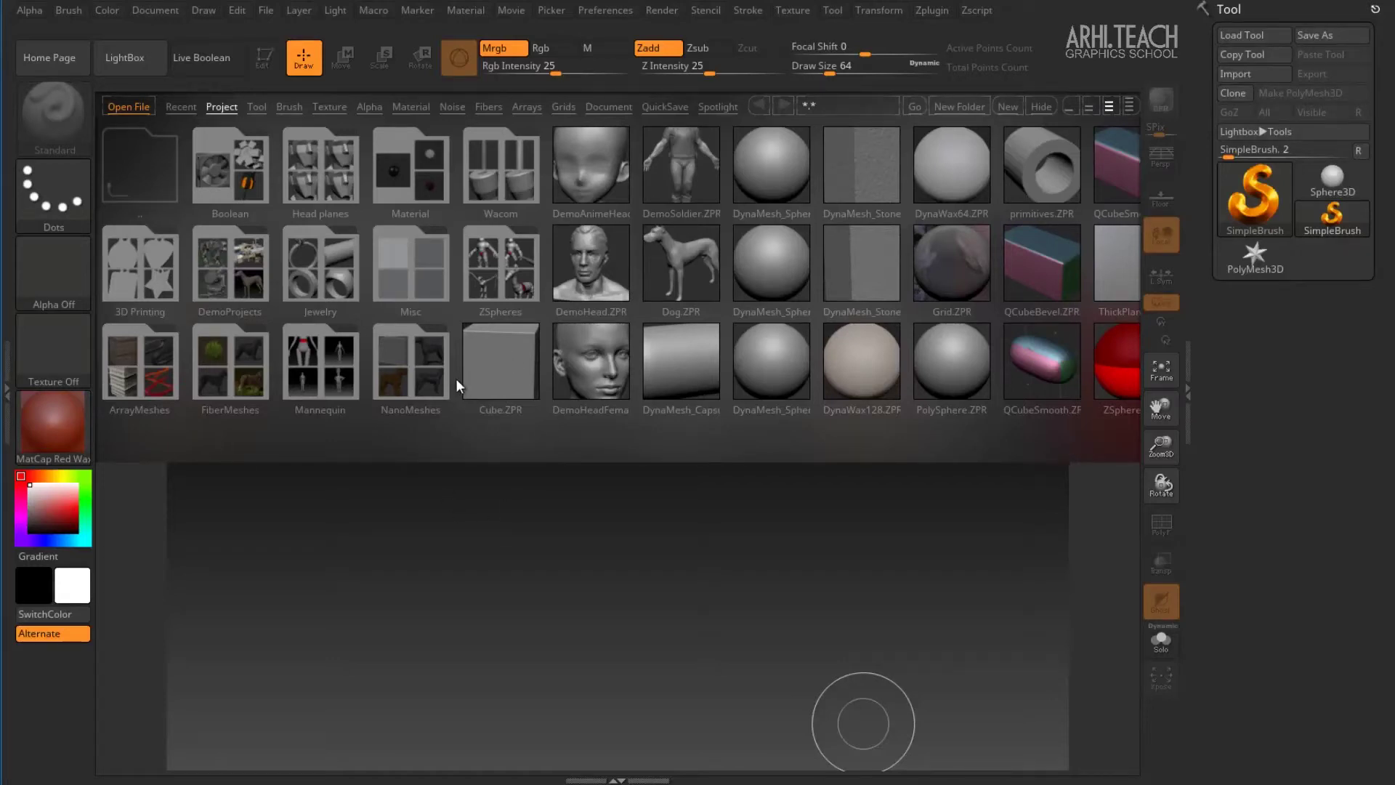
Hide the LightBox browser and start a new blank document
{"action": "left_click", "coordinate": [132, 64]}
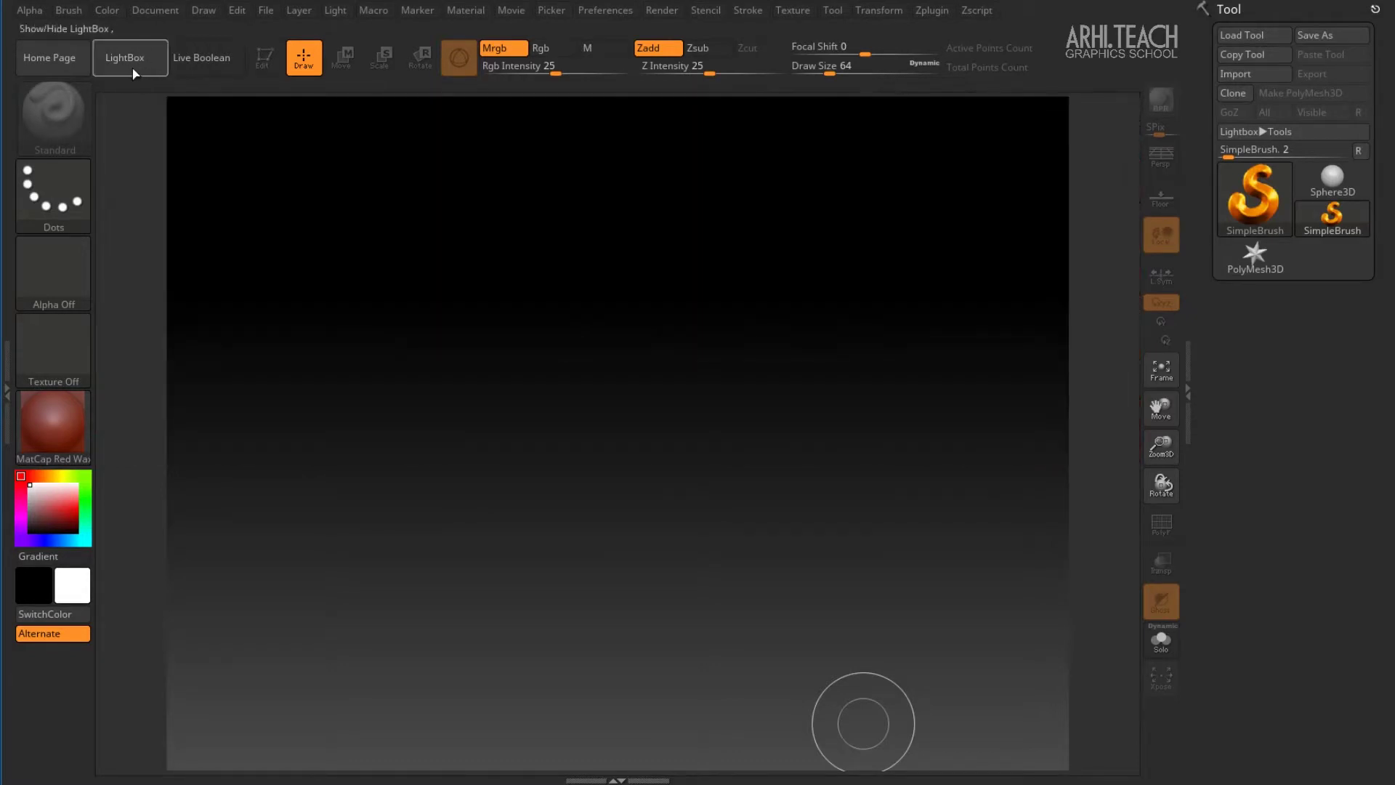
{"action": "left_click", "coordinate": [164, 13]}
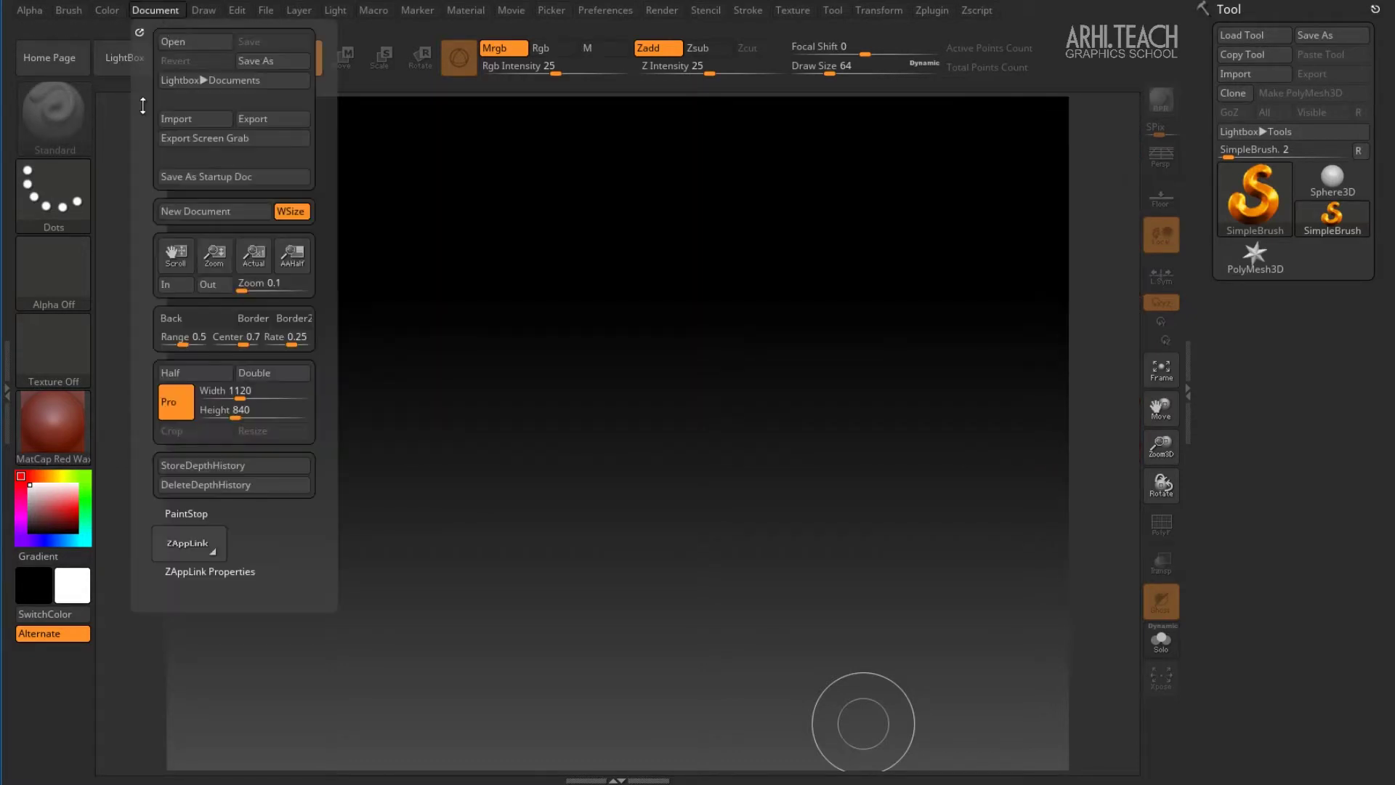
{"action": "left_click", "coordinate": [192, 211]}
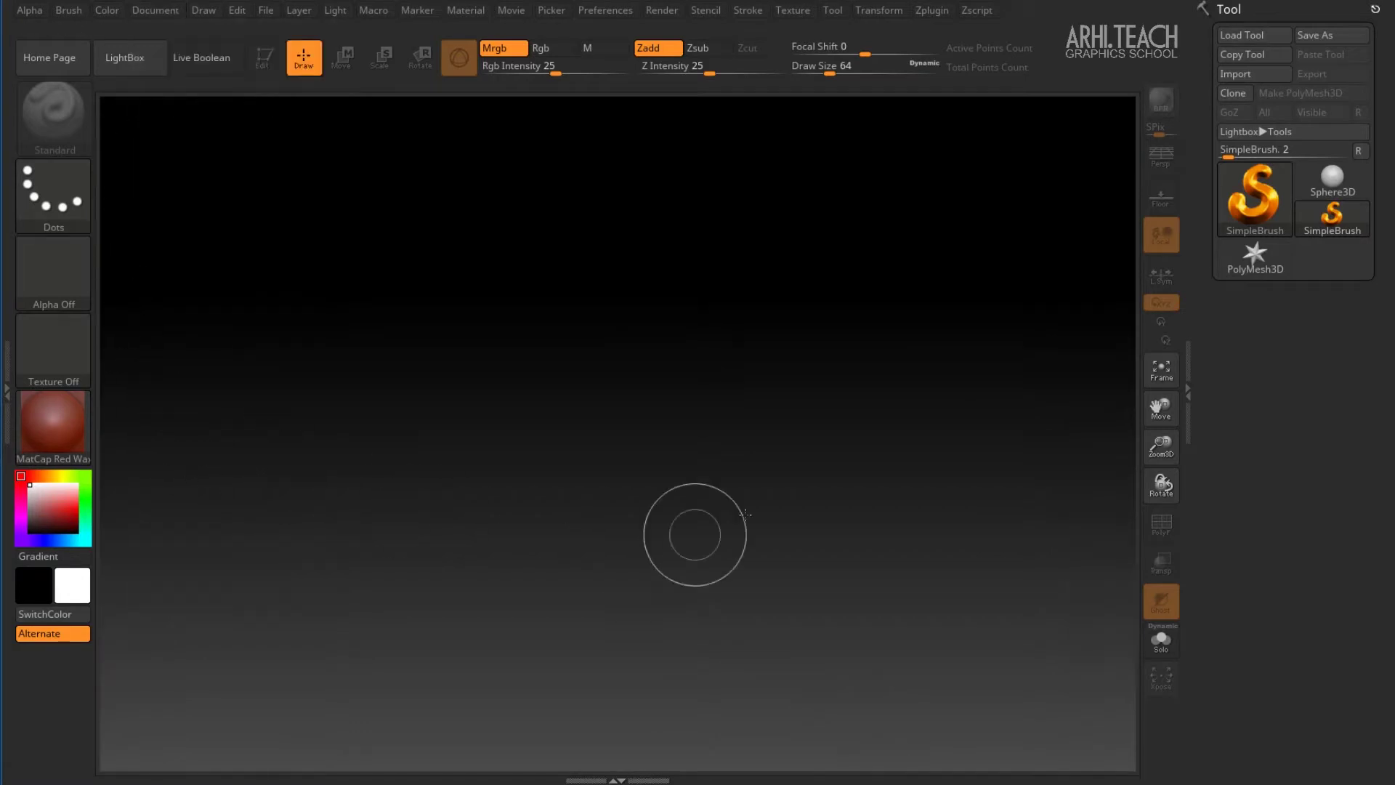
Draw a Sphere3D, enter Edit mode, convert it to PolyMesh3D and frame it
{"action": "left_click", "coordinate": [1333, 179]}
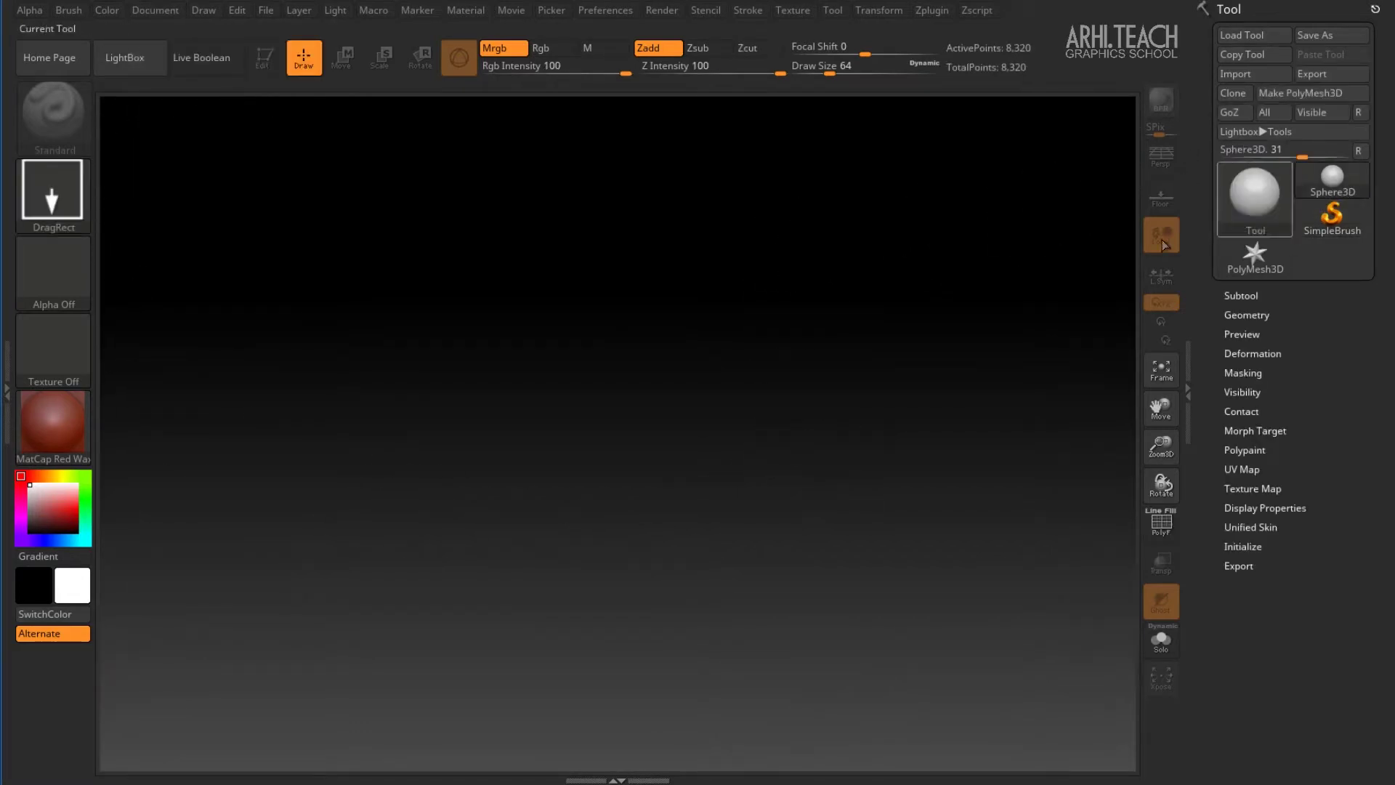
{"action": "mouse_move", "coordinate": [531, 399]}
{"action": "left_mouse_down"}
{"action": "mouse_move", "coordinate": [589, 564]}
{"action": "mouse_move", "coordinate": [614, 517]}
{"action": "left_mouse_up"}
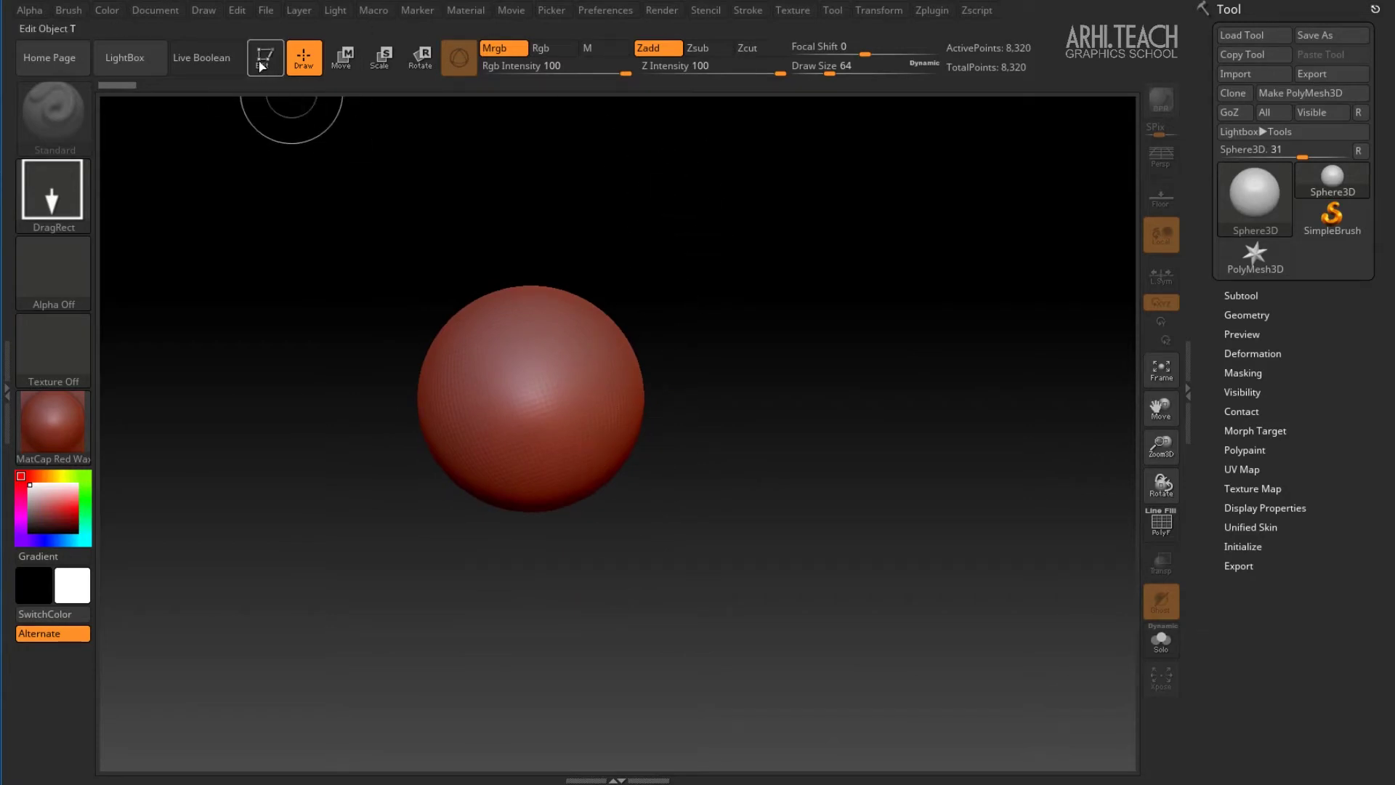
{"action": "key", "text": "t"}
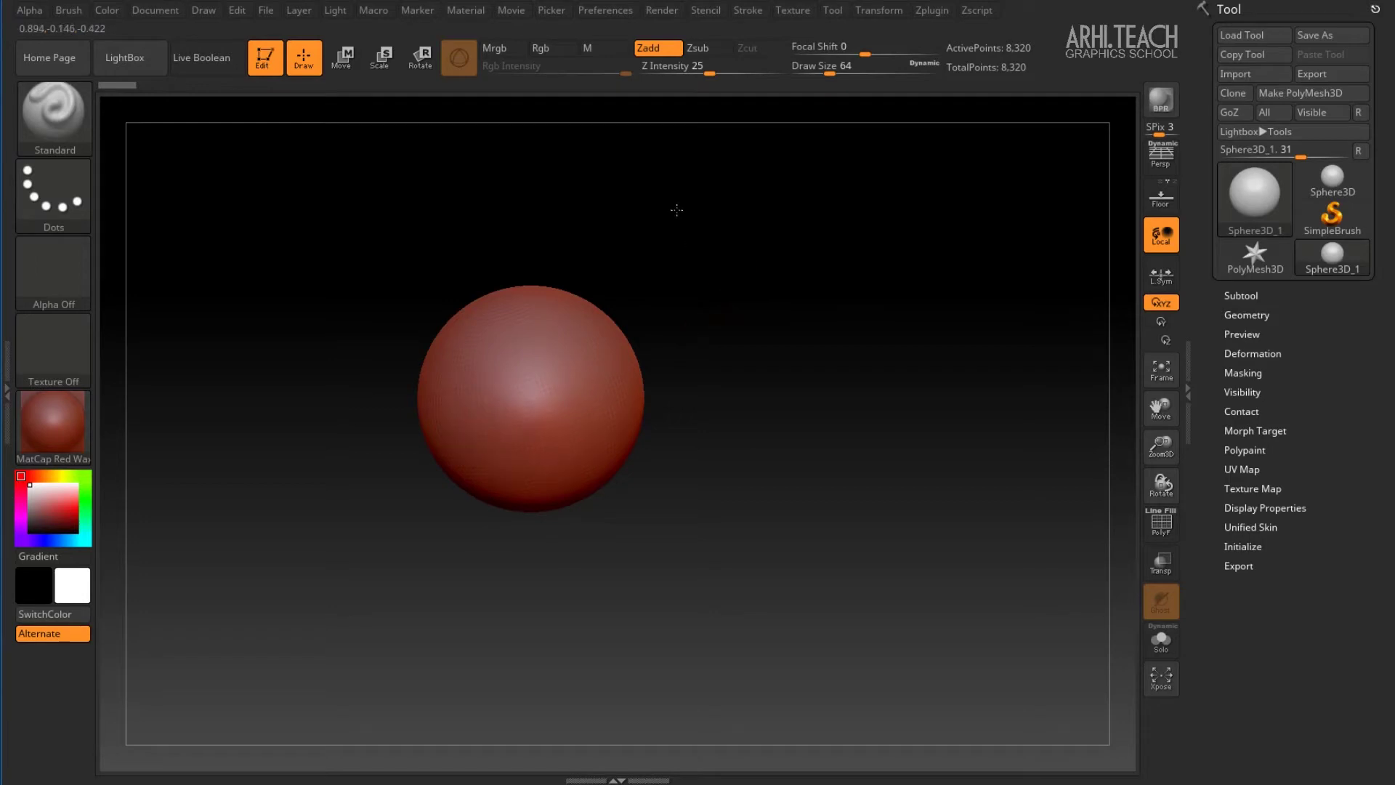
{"action": "left_click", "coordinate": [1301, 93]}
{"action": "key", "text": "f"}
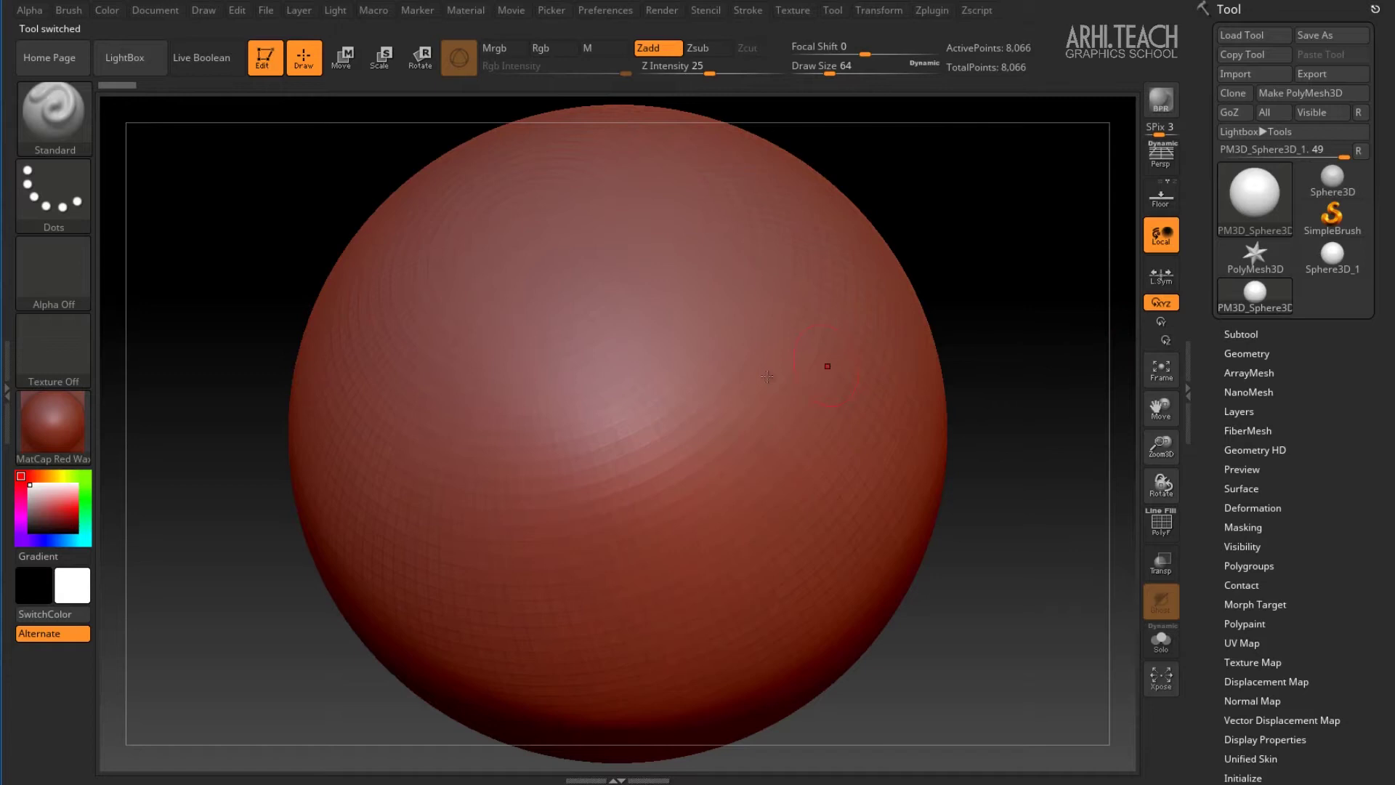
Sculpt swirling raised ridges across the sphere's front with the Standard brush
{"action": "mouse_move", "coordinate": [539, 431]}
{"action": "left_mouse_down"}
{"action": "mouse_move", "coordinate": [677, 330]}
{"action": "mouse_move", "coordinate": [443, 312]}
{"action": "mouse_move", "coordinate": [575, 596]}
{"action": "mouse_move", "coordinate": [872, 575]}
{"action": "mouse_move", "coordinate": [827, 286]}
{"action": "mouse_move", "coordinate": [719, 240]}
{"action": "mouse_move", "coordinate": [741, 407]}
{"action": "mouse_move", "coordinate": [719, 473]}
{"action": "mouse_move", "coordinate": [642, 410]}
{"action": "left_mouse_up"}
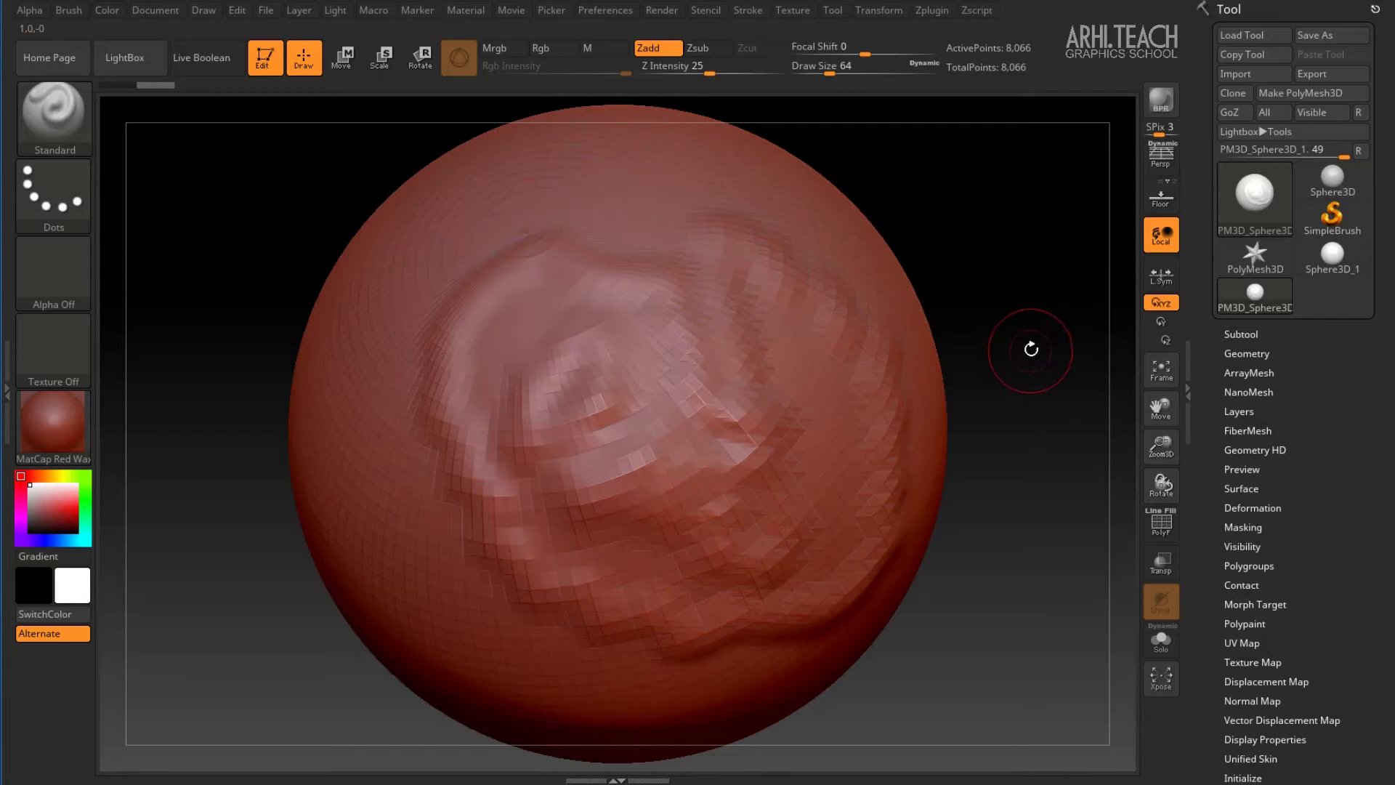
{"action": "mouse_move", "coordinate": [1034, 348]}
{"action": "left_mouse_down"}
{"action": "mouse_move", "coordinate": [1014, 384]}
{"action": "mouse_move", "coordinate": [998, 372]}
{"action": "left_mouse_up"}
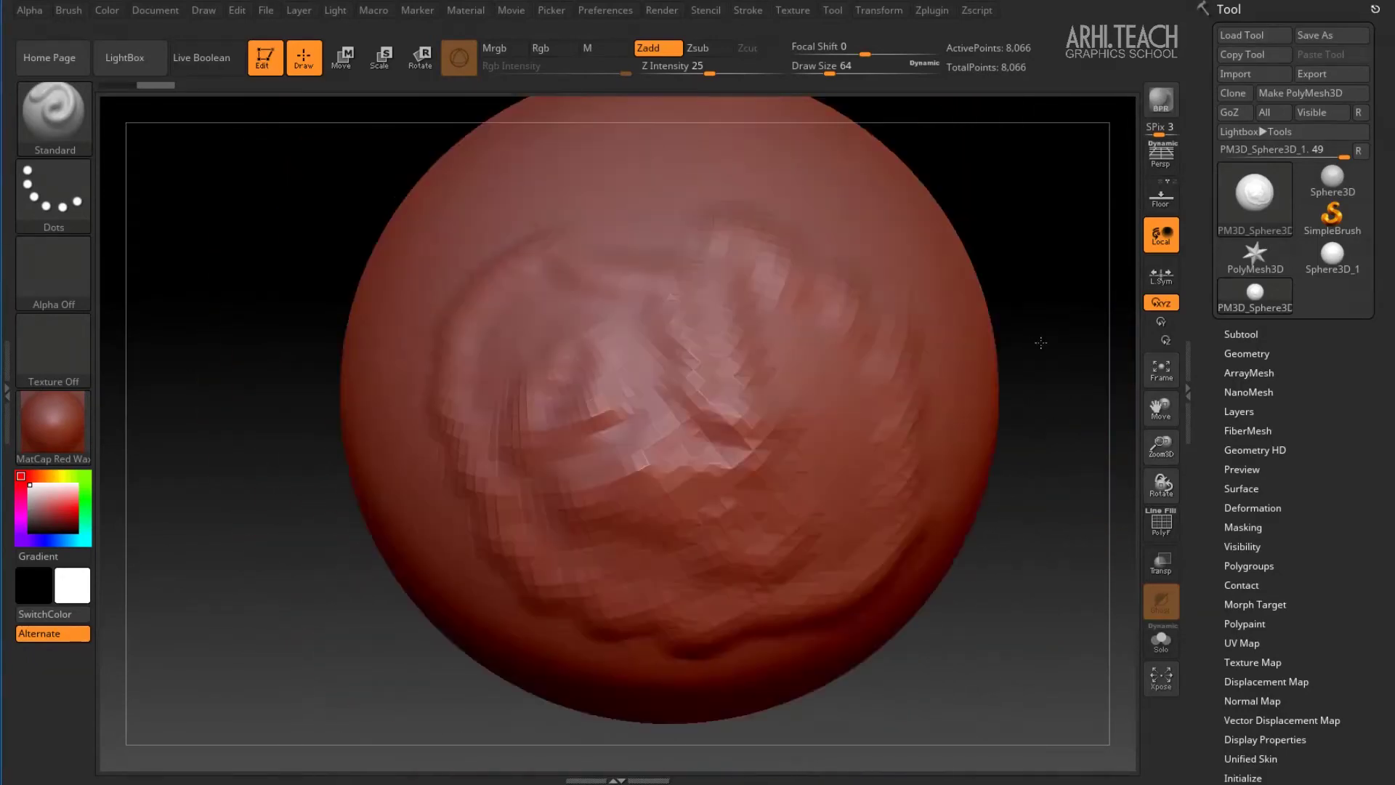
Rotate the sculpted sphere left and zoom around to inspect its faceted ridges
{"action": "mouse_move", "coordinate": [999, 373]}
{"action": "left_mouse_down"}
{"action": "mouse_move", "coordinate": [1056, 370]}
{"action": "mouse_move", "coordinate": [1039, 291]}
{"action": "mouse_move", "coordinate": [1037, 353]}
{"action": "left_mouse_up"}
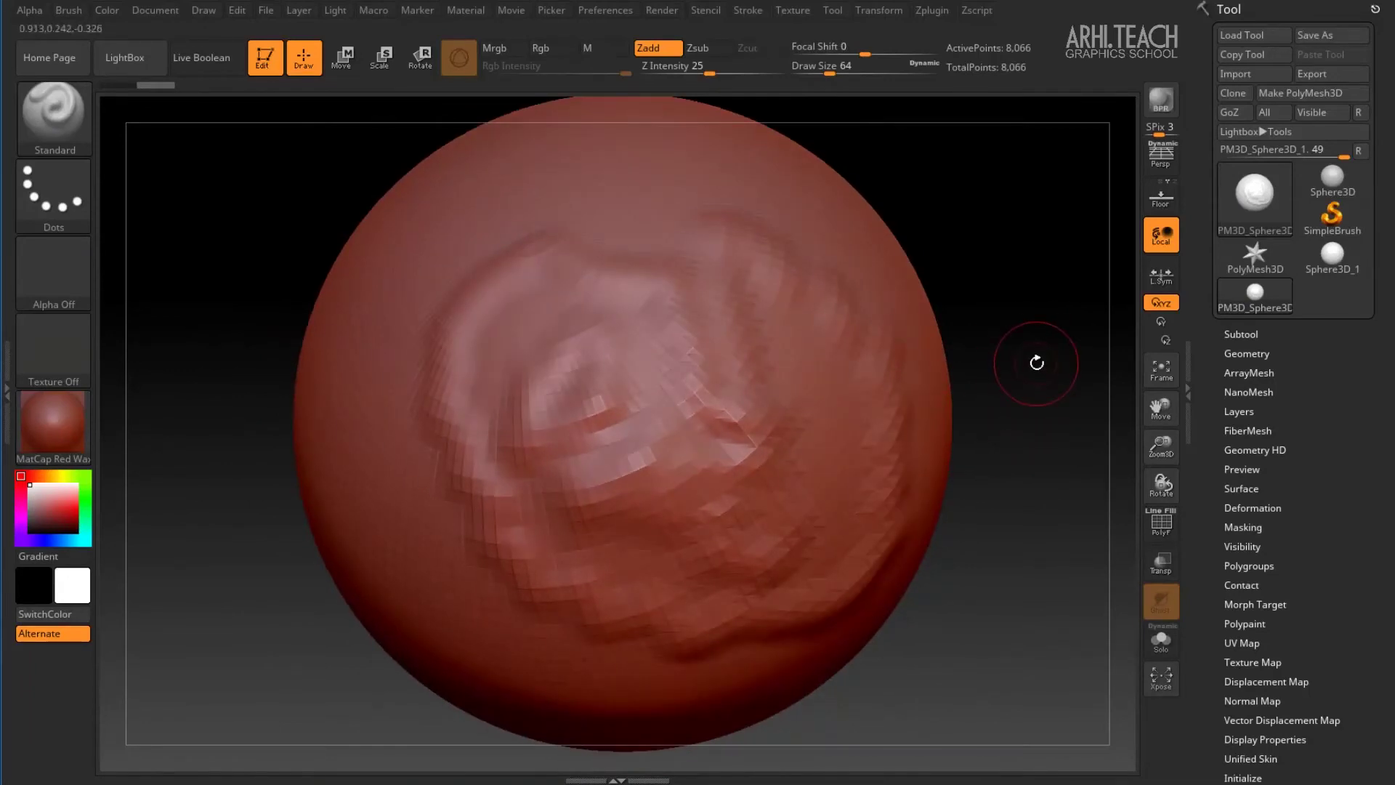
{"action": "mouse_move", "coordinate": [1058, 355]}
{"action": "left_mouse_down"}
{"action": "mouse_move", "coordinate": [857, 354]}
{"action": "mouse_move", "coordinate": [744, 383]}
{"action": "mouse_move", "coordinate": [835, 352]}
{"action": "mouse_move", "coordinate": [882, 312]}
{"action": "mouse_move", "coordinate": [937, 380]}
{"action": "mouse_move", "coordinate": [955, 377]}
{"action": "mouse_move", "coordinate": [963, 349]}
{"action": "left_mouse_up"}
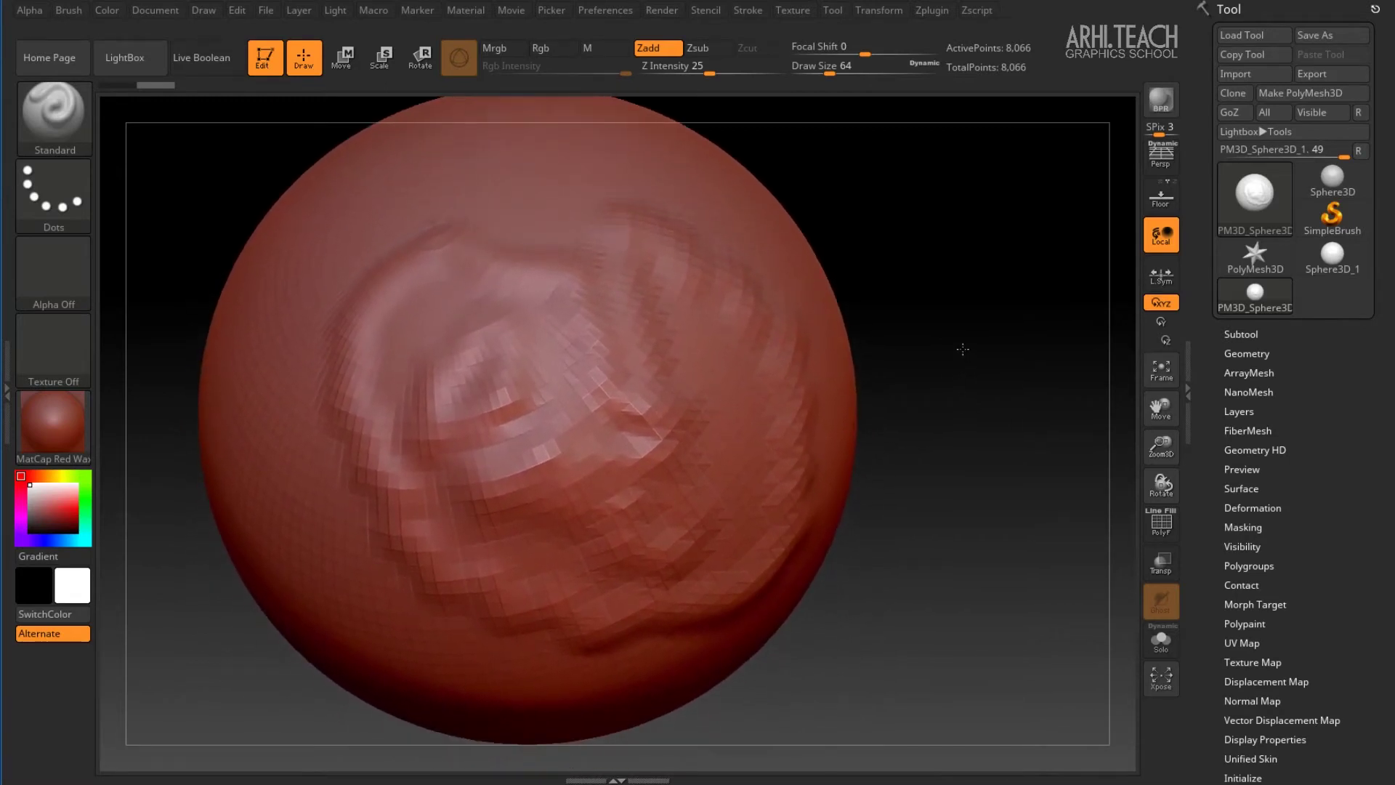
{"action": "scroll", "coordinate": [963, 349], "scroll_direction": "down", "scroll_amount": 5}
{"action": "scroll", "coordinate": [963, 349], "scroll_direction": "up", "scroll_amount": 4}
{"action": "scroll", "coordinate": [960, 341], "scroll_direction": "up", "scroll_amount": 3}
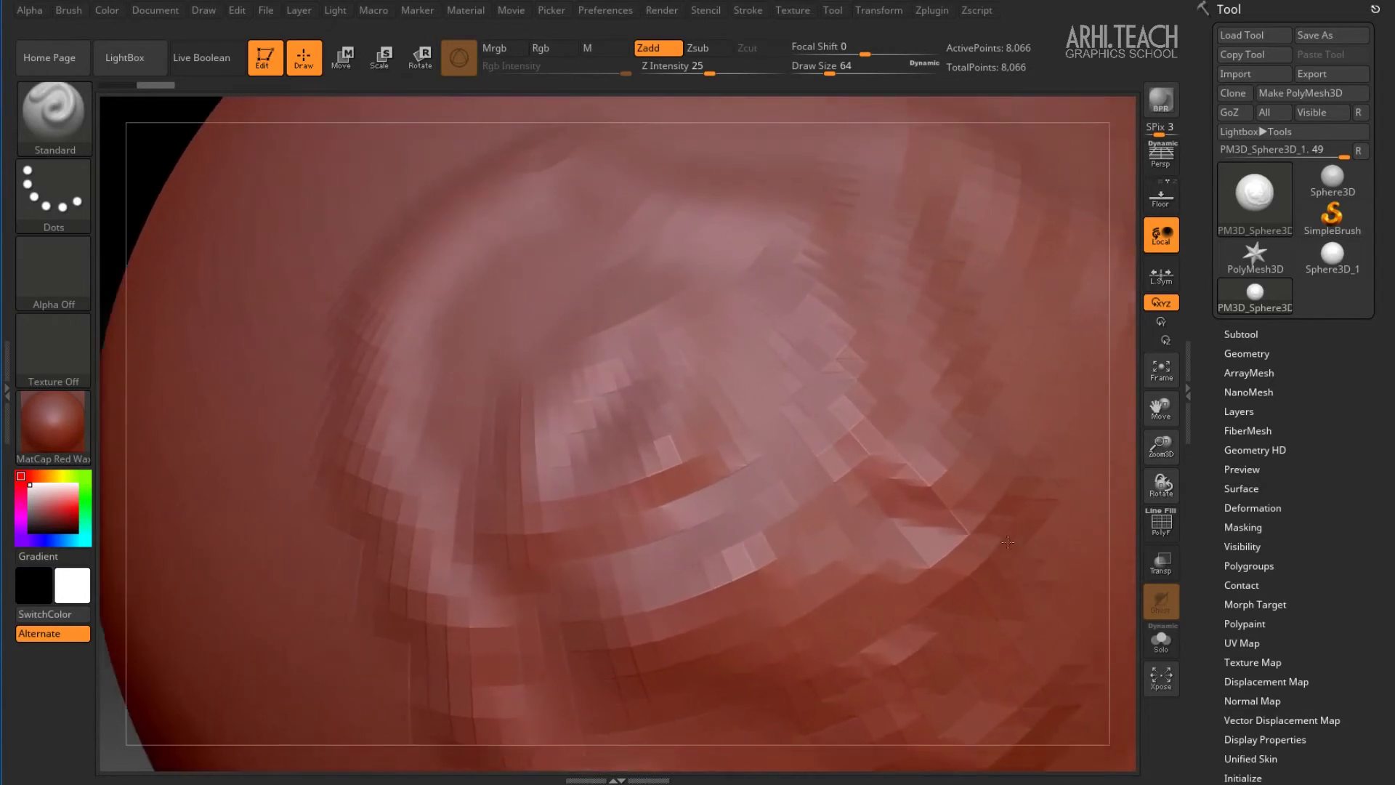
{"action": "scroll", "coordinate": [948, 331], "scroll_direction": "down", "scroll_amount": 5}
{"action": "scroll", "coordinate": [937, 317], "scroll_direction": "down", "scroll_amount": 3}
{"action": "mouse_move", "coordinate": [937, 317]}
{"action": "left_mouse_down", "text": "alt"}
{"action": "mouse_move", "coordinate": [919, 264]}
{"action": "mouse_move", "coordinate": [950, 574]}
{"action": "mouse_move", "coordinate": [861, 274]}
{"action": "mouse_move", "coordinate": [860, 534]}
{"action": "mouse_move", "coordinate": [865, 509]}
{"action": "left_mouse_up", "text": "alt"}
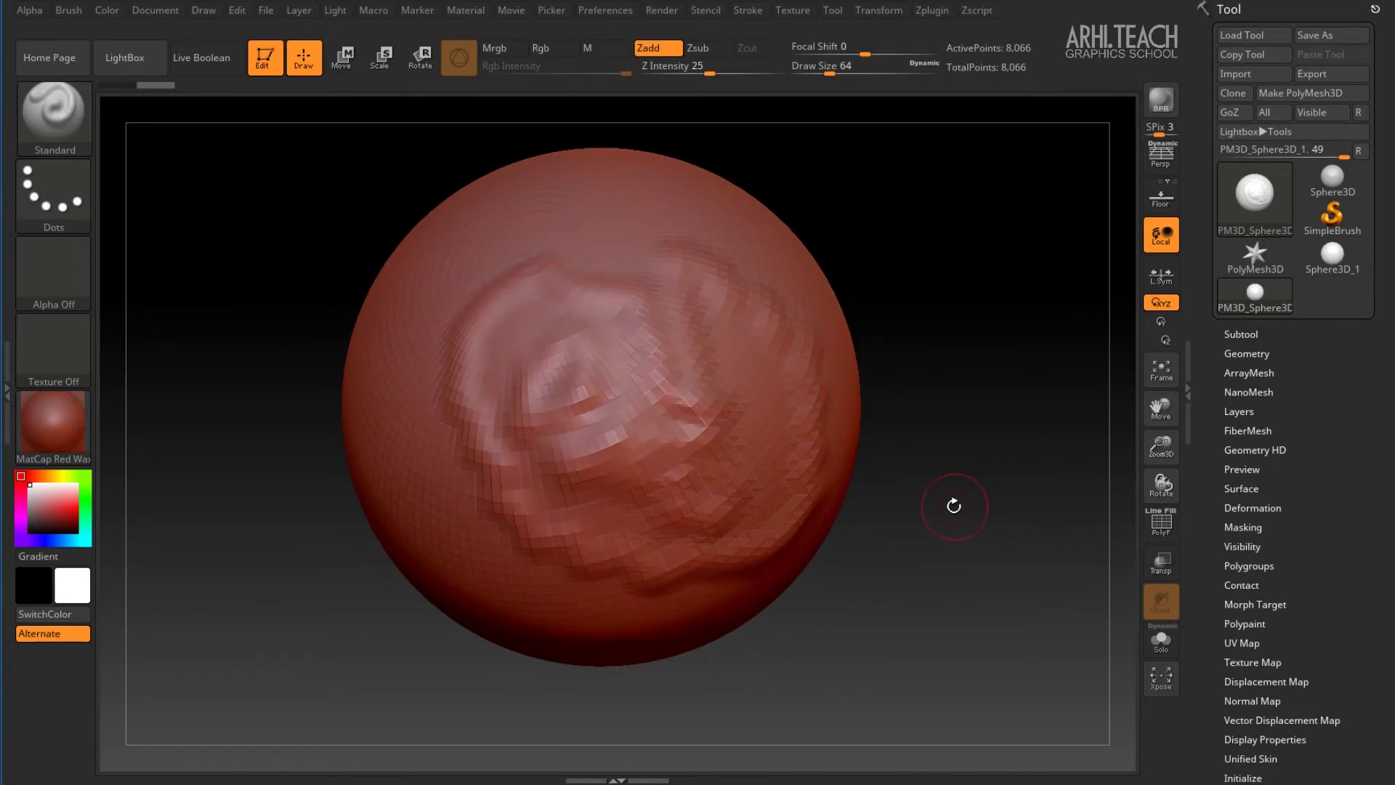
Zoom in close and sculpt a lumpy raised band across the sphere's lower-middle
{"action": "key", "text": "ctrl"}
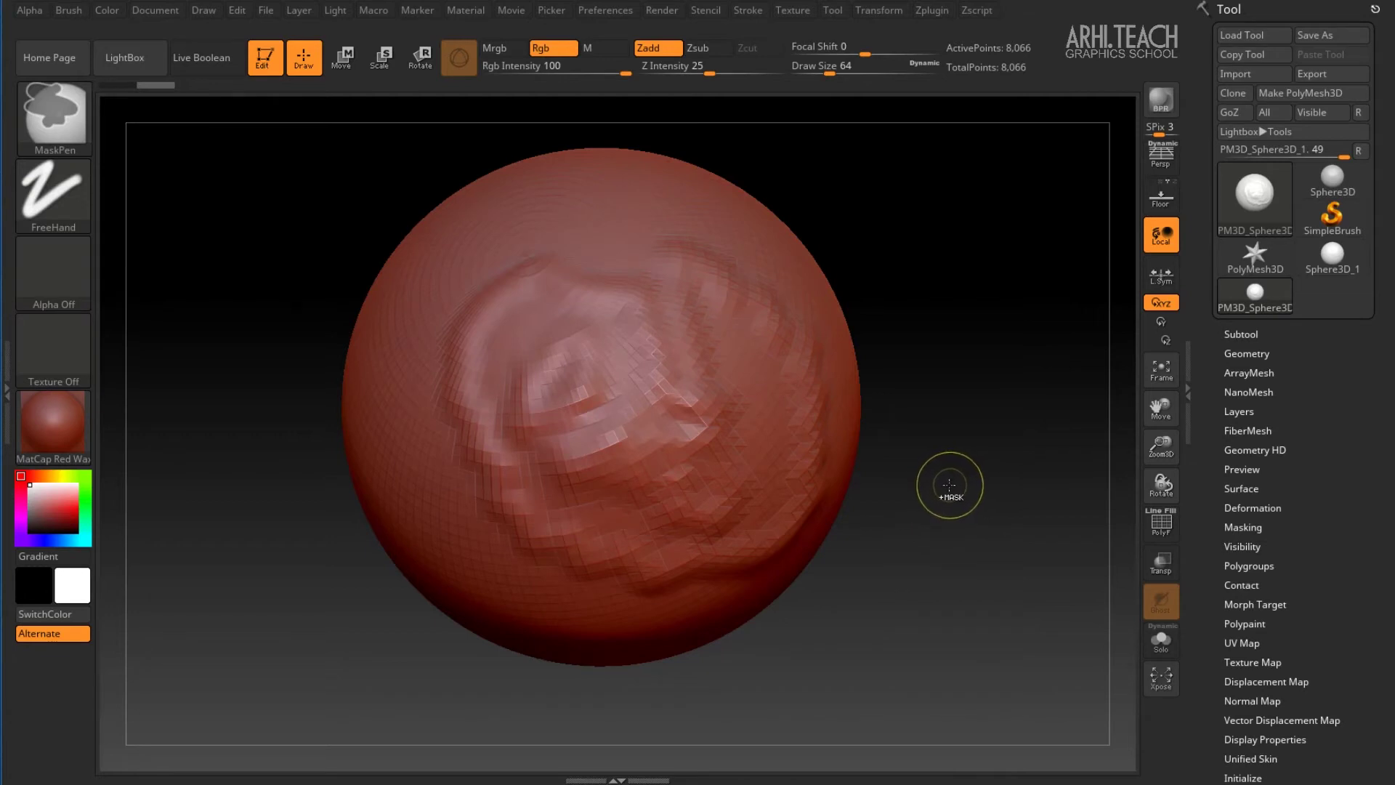
{"action": "mouse_move", "coordinate": [953, 484]}
{"action": "left_mouse_down", "text": "alt"}
{"action": "mouse_move", "coordinate": [978, 548]}
{"action": "mouse_move", "coordinate": [950, 516]}
{"action": "mouse_move", "coordinate": [917, 389]}
{"action": "left_mouse_up", "text": "alt"}
{"action": "mouse_move", "coordinate": [916, 439]}
{"action": "left_mouse_down", "text": "alt"}
{"action": "mouse_move", "coordinate": [919, 499]}
{"action": "mouse_move", "coordinate": [895, 408]}
{"action": "mouse_move", "coordinate": [912, 509]}
{"action": "mouse_move", "coordinate": [917, 425]}
{"action": "mouse_move", "coordinate": [902, 436]}
{"action": "mouse_move", "coordinate": [905, 479]}
{"action": "mouse_move", "coordinate": [894, 408]}
{"action": "left_mouse_up", "text": "alt"}
{"action": "mouse_move", "coordinate": [895, 473]}
{"action": "left_mouse_down", "text": "alt"}
{"action": "mouse_move", "coordinate": [905, 520]}
{"action": "mouse_move", "coordinate": [900, 420]}
{"action": "mouse_move", "coordinate": [944, 541]}
{"action": "mouse_move", "coordinate": [941, 480]}
{"action": "mouse_move", "coordinate": [945, 494]}
{"action": "mouse_move", "coordinate": [996, 436]}
{"action": "mouse_move", "coordinate": [963, 447]}
{"action": "mouse_move", "coordinate": [1024, 458]}
{"action": "mouse_move", "coordinate": [827, 483]}
{"action": "left_mouse_up", "text": "alt"}
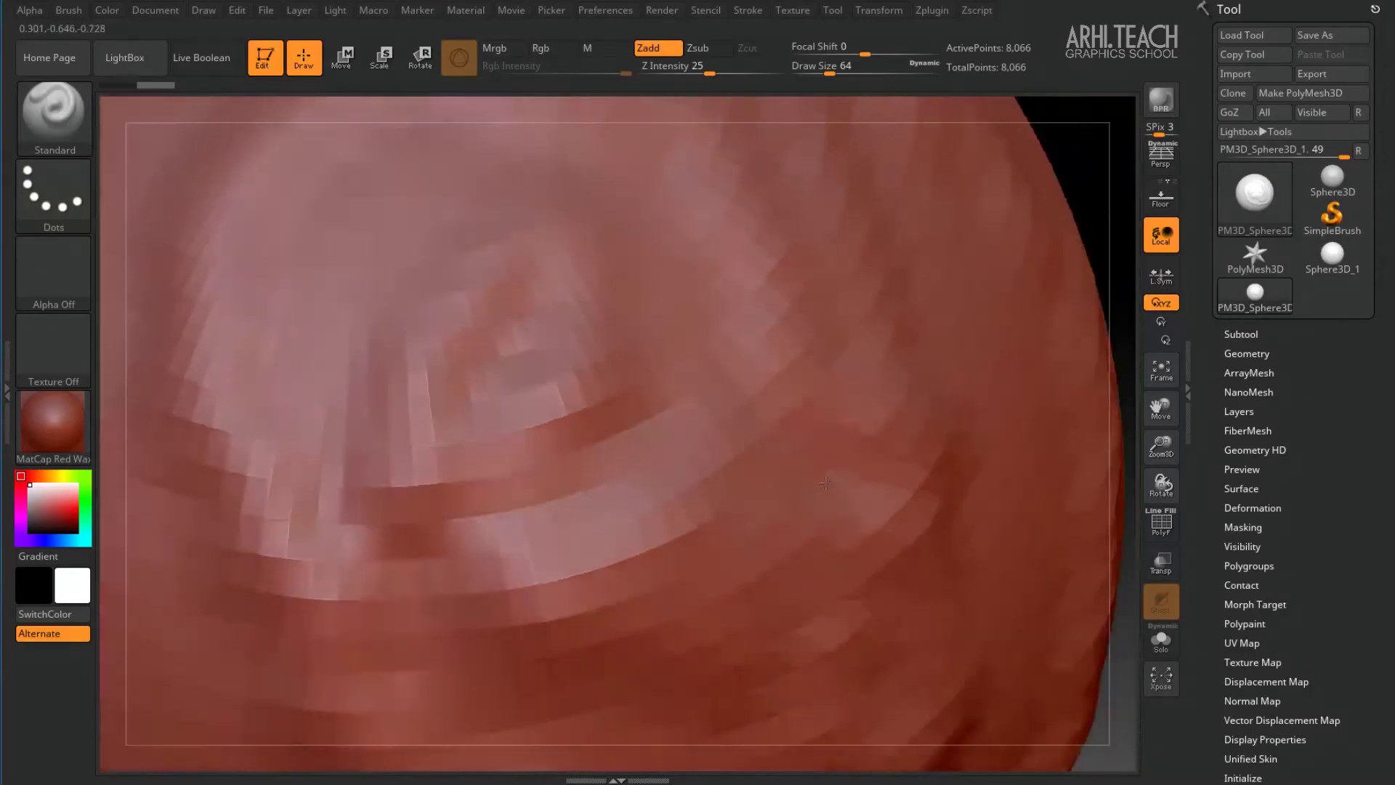
{"action": "mouse_move", "coordinate": [827, 483]}
{"action": "right_mouse_down"}
{"action": "mouse_move", "coordinate": [812, 457]}
{"action": "mouse_move", "coordinate": [822, 463]}
{"action": "right_mouse_up"}
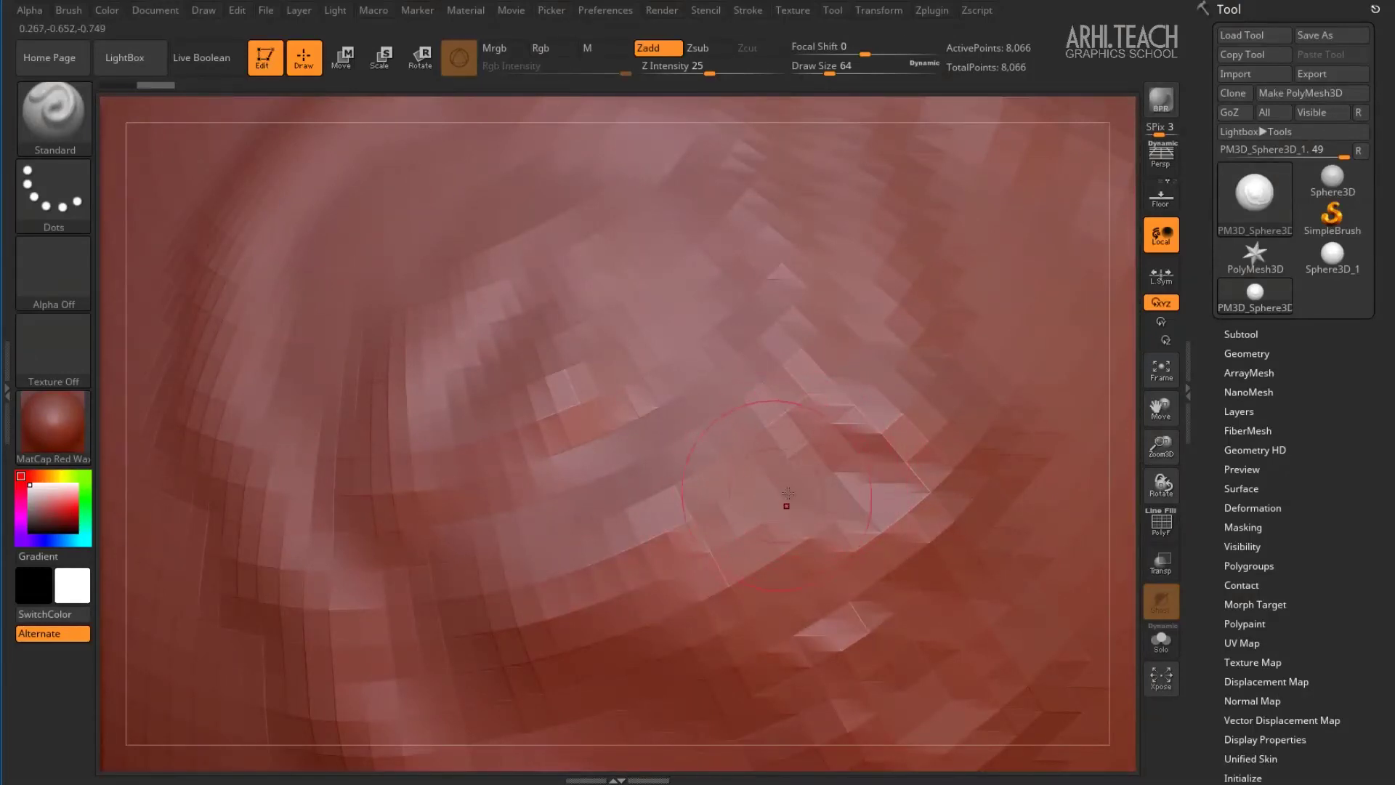
{"action": "mouse_move", "coordinate": [807, 477]}
{"action": "left_mouse_down"}
{"action": "mouse_move", "coordinate": [836, 530]}
{"action": "mouse_move", "coordinate": [742, 451]}
{"action": "mouse_move", "coordinate": [560, 523]}
{"action": "mouse_move", "coordinate": [942, 603]}
{"action": "mouse_move", "coordinate": [967, 450]}
{"action": "mouse_move", "coordinate": [654, 320]}
{"action": "mouse_move", "coordinate": [501, 509]}
{"action": "mouse_move", "coordinate": [760, 676]}
{"action": "mouse_move", "coordinate": [523, 552]}
{"action": "mouse_move", "coordinate": [327, 567]}
{"action": "mouse_move", "coordinate": [211, 552]}
{"action": "left_mouse_up"}
Subdivide the mesh to 130,050 points and raise a rounded bump on the upper-right surface
{"action": "key", "text": "ctrl"}
{"action": "key", "text": "ctrl+d"}
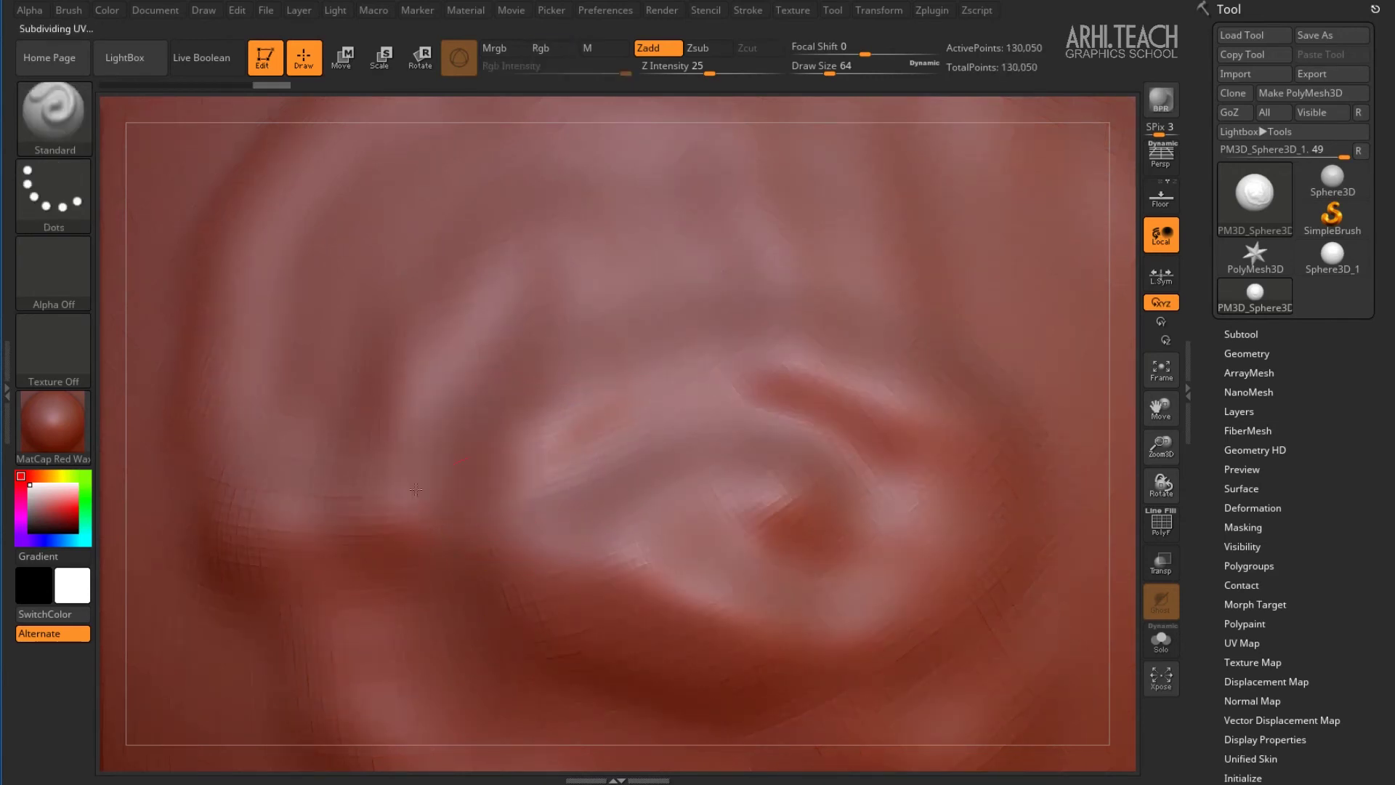
{"action": "mouse_move", "coordinate": [1016, 395]}
{"action": "left_mouse_down"}
{"action": "mouse_move", "coordinate": [902, 330]}
{"action": "mouse_move", "coordinate": [810, 396]}
{"action": "left_mouse_up"}
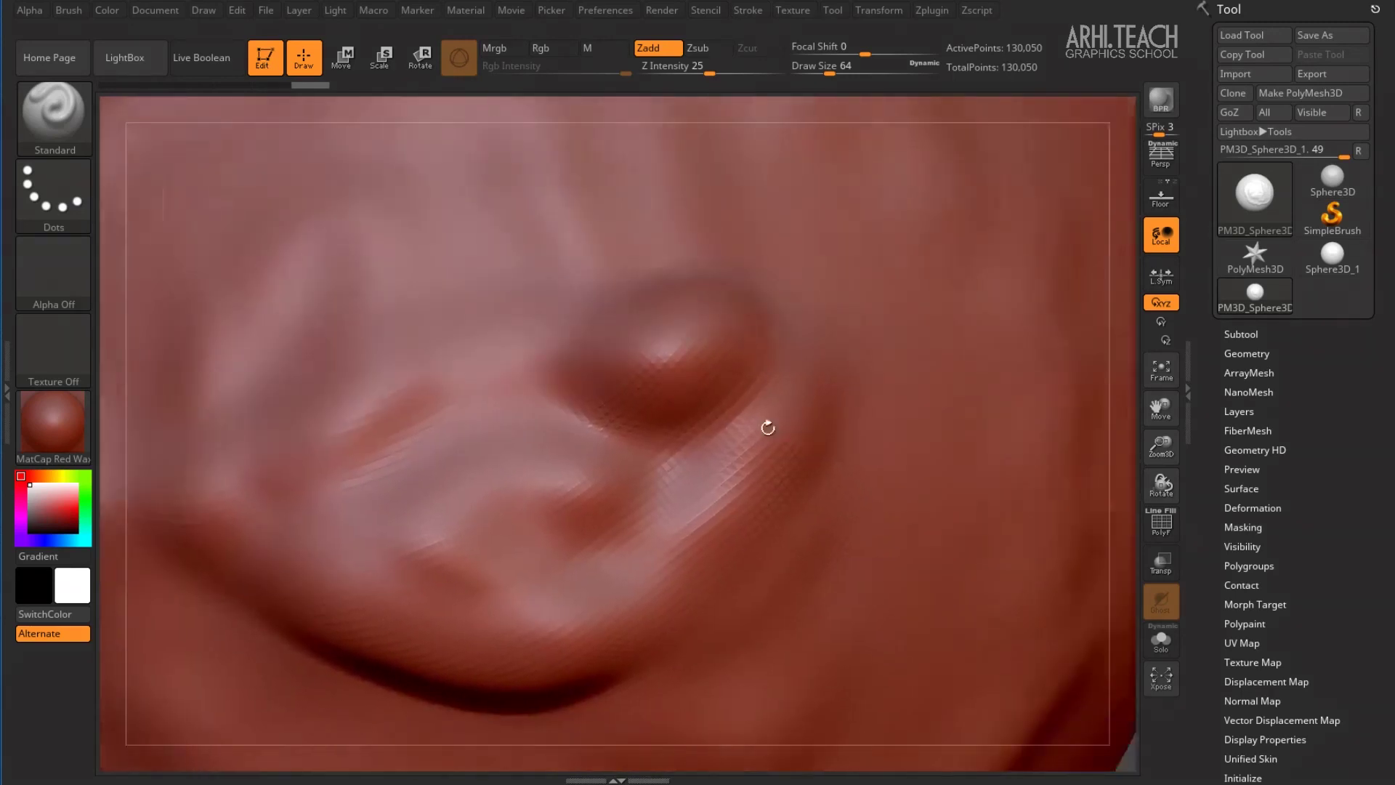
Rotate, pan and zoom the view in on the new bump
{"action": "right_click_drag", "start_coordinate": [768, 428], "coordinate": [1075, 464]}
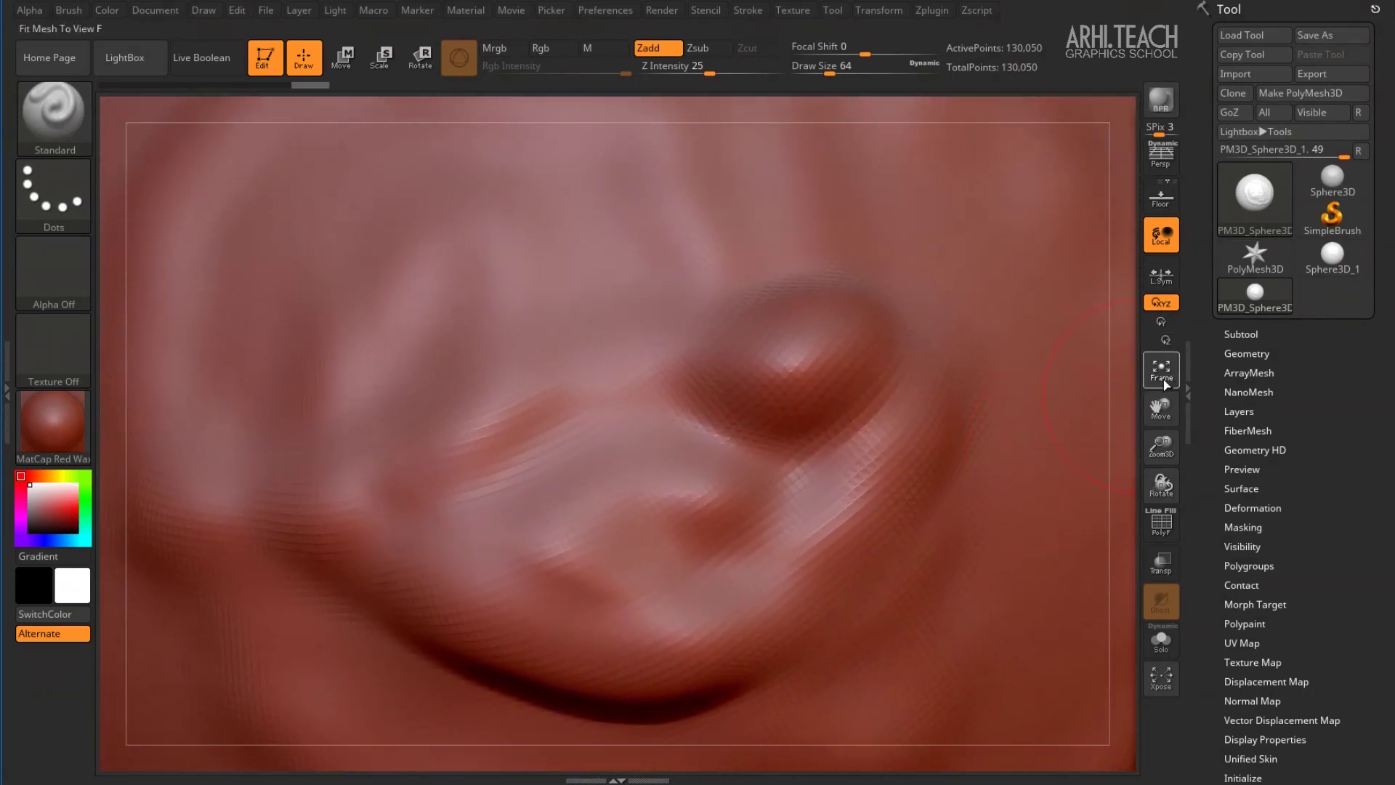
{"action": "left_click_drag", "start_coordinate": [1161, 409], "coordinate": [932, 435]}
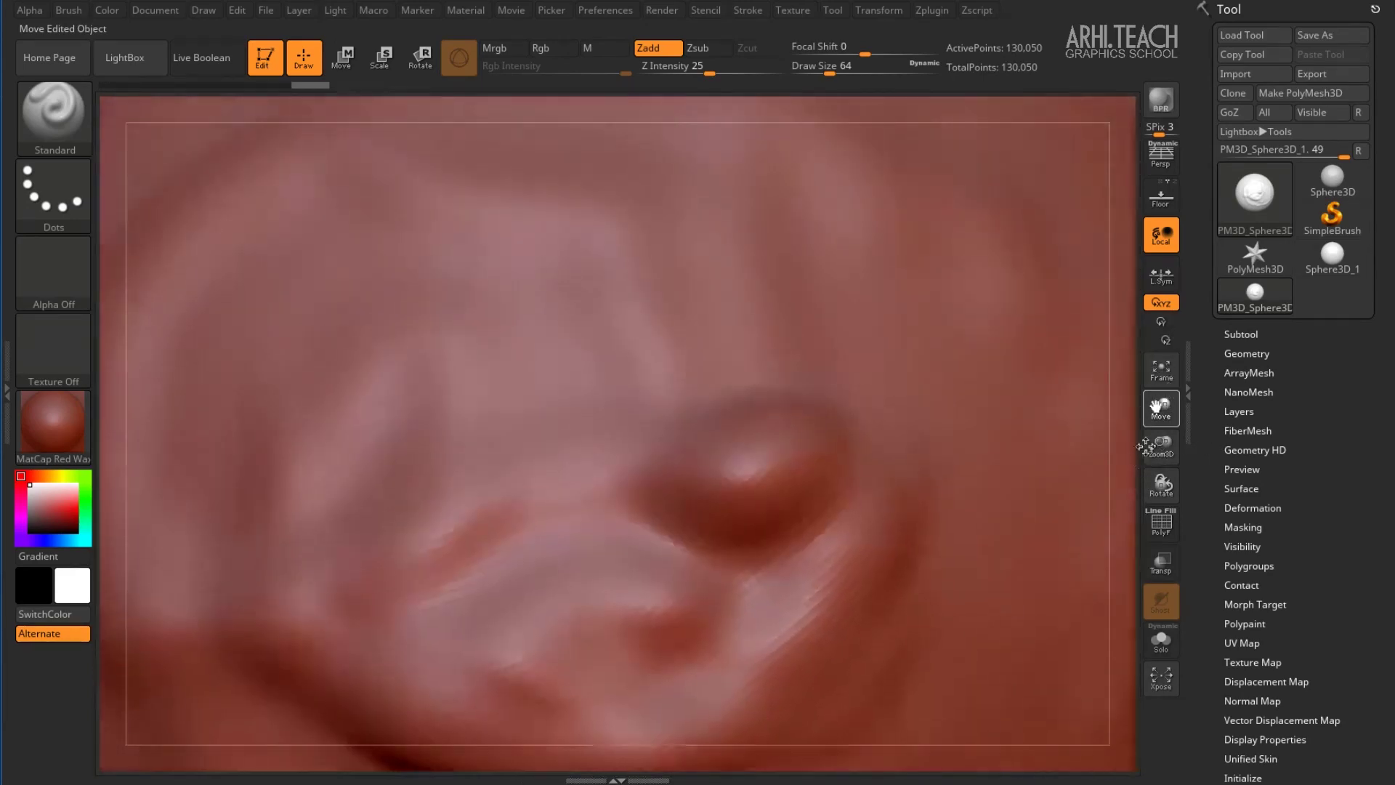
{"action": "left_click_drag", "start_coordinate": [932, 435], "coordinate": [1068, 407]}
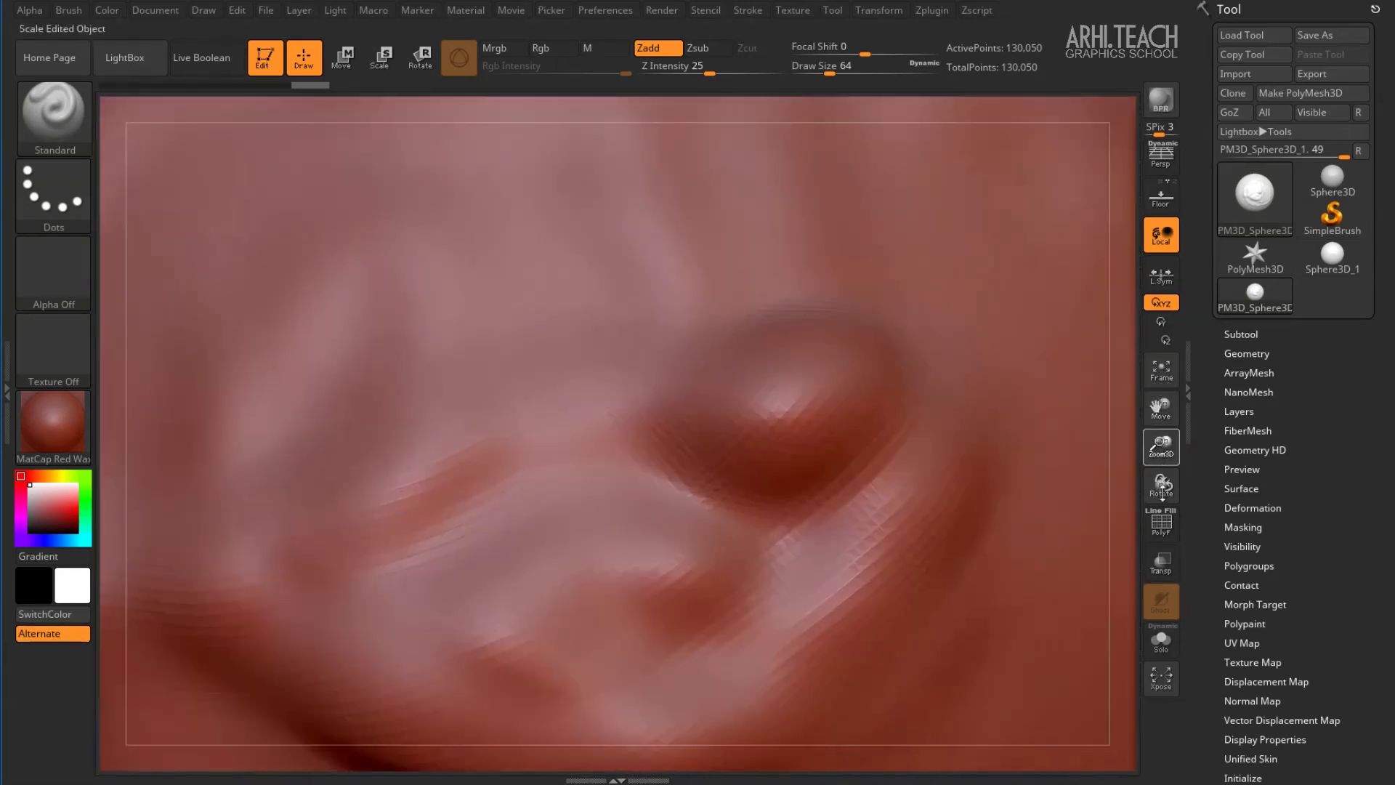